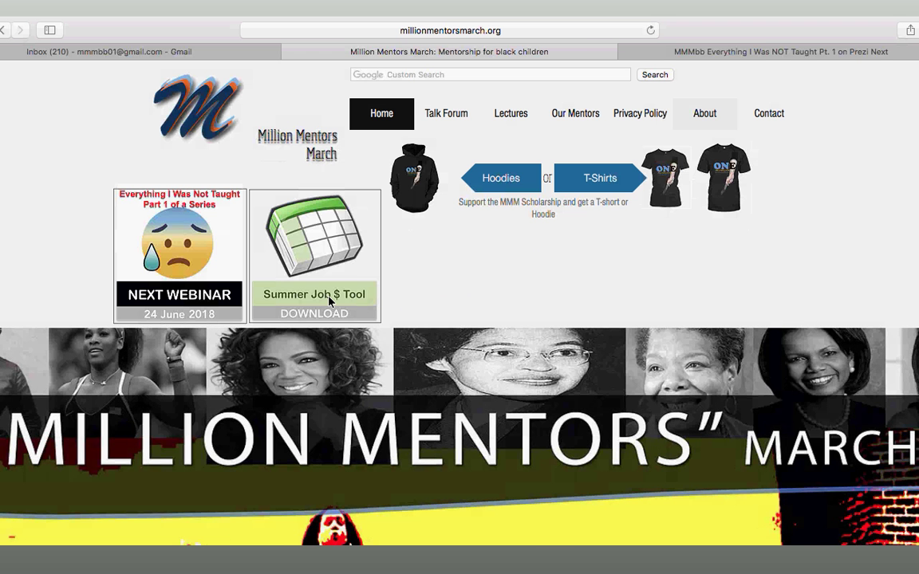
Step: Open the Summer Job $ Tool download and make a copy of the savings spreadsheet in Google Drive
click(329, 300)
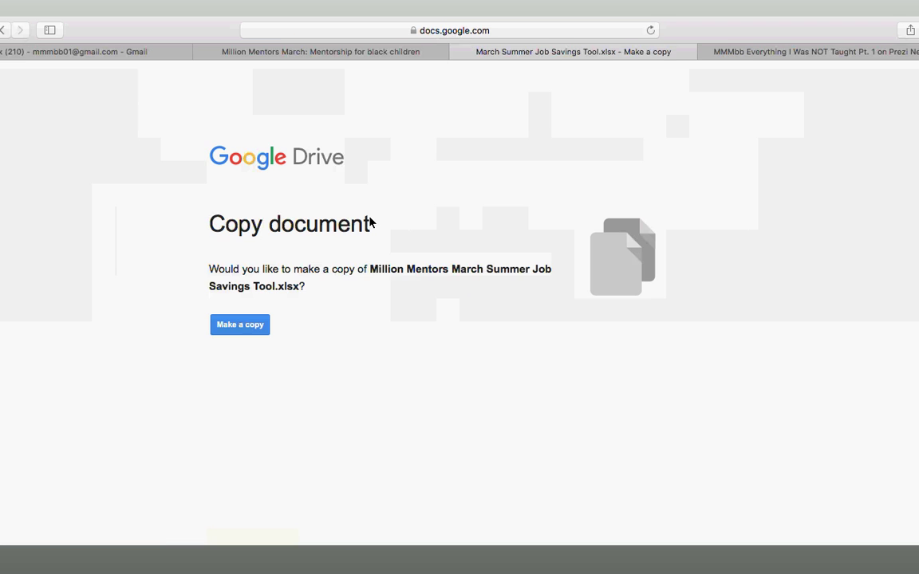
click(243, 329)
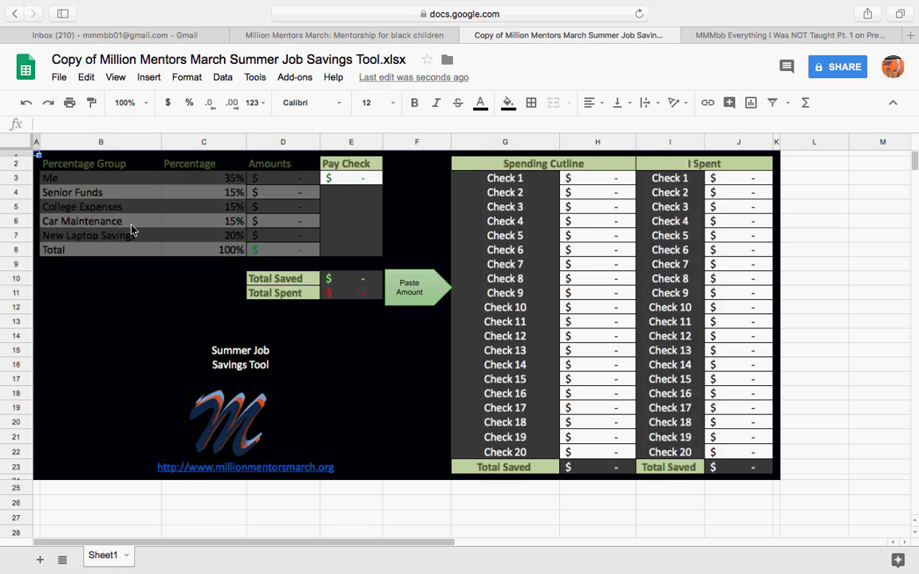
Step: Examine the Percentage Group, Percentage and Amounts headings, each savings group with its percentage, and the Total row
click(112, 183)
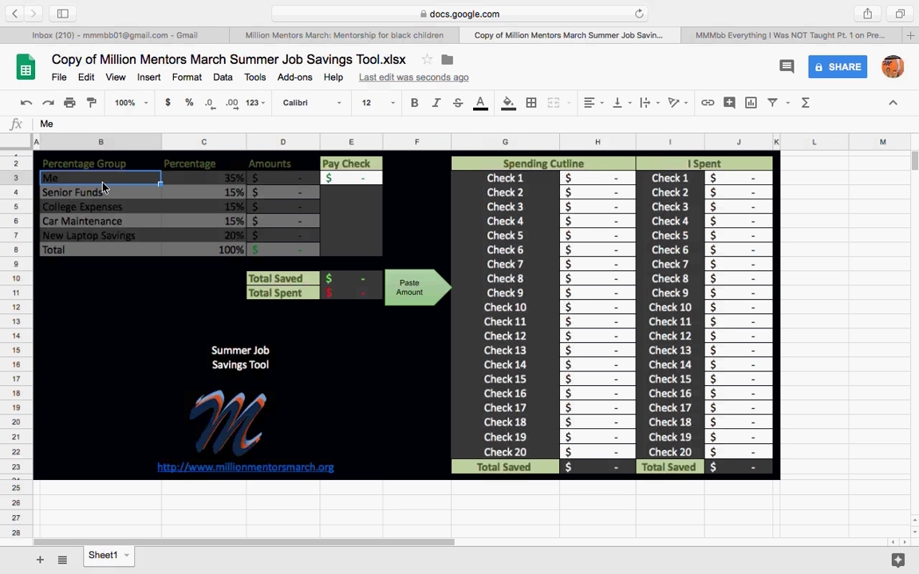
click(74, 166)
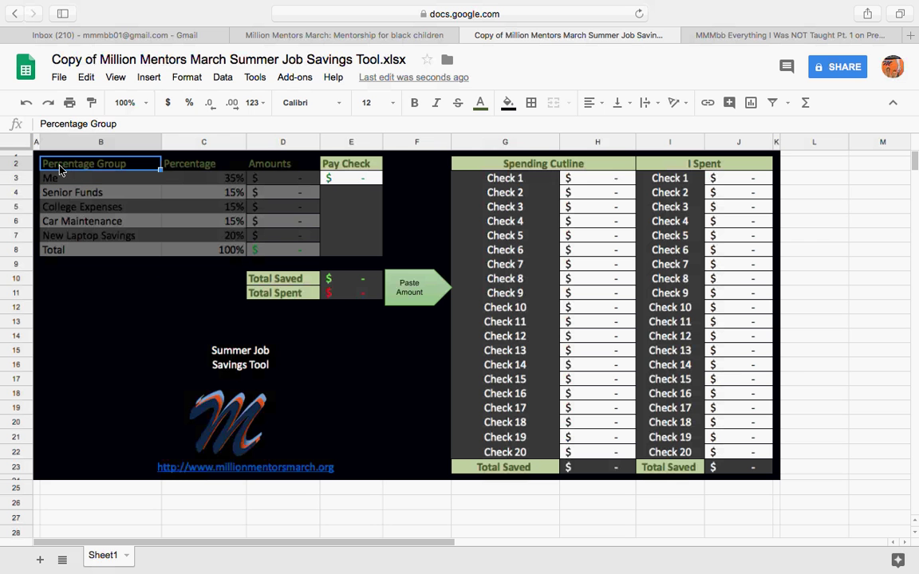
click(209, 168)
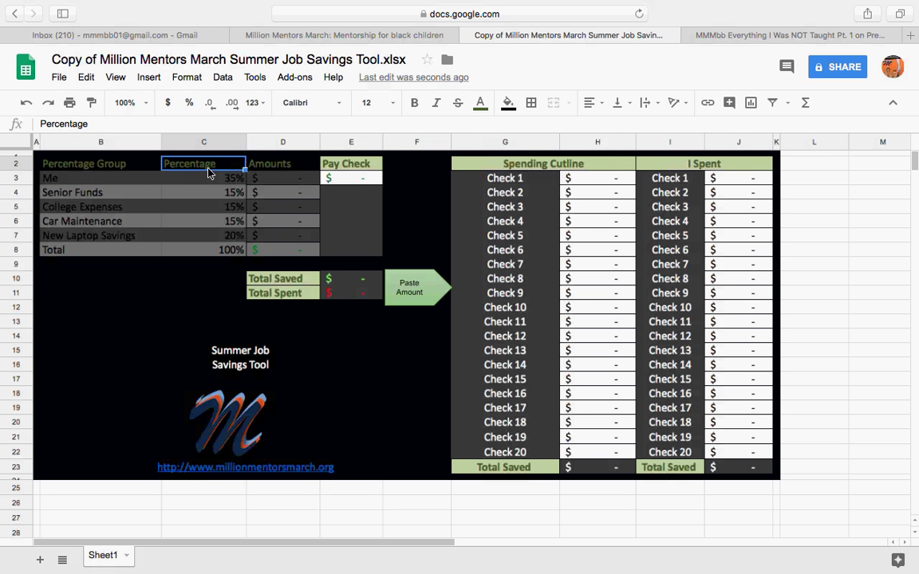
click(299, 167)
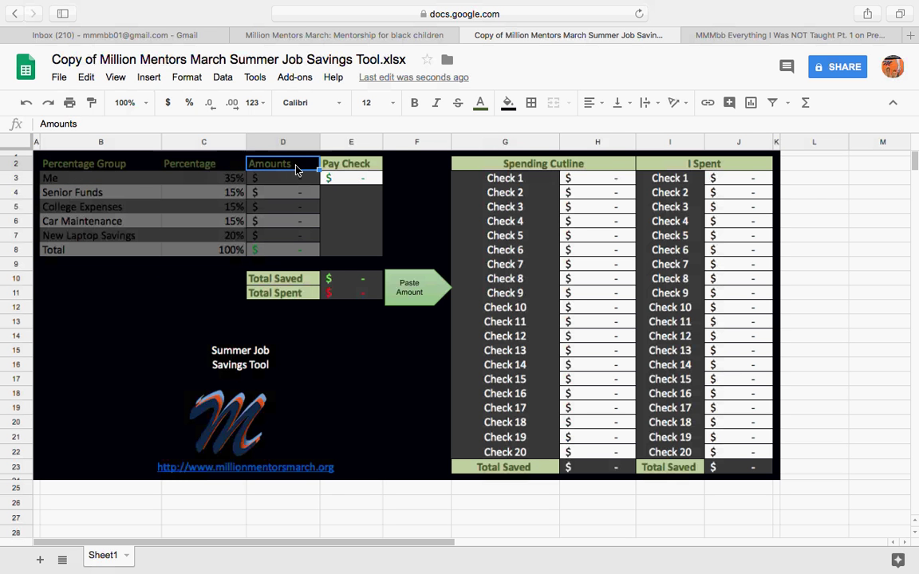
click(86, 181)
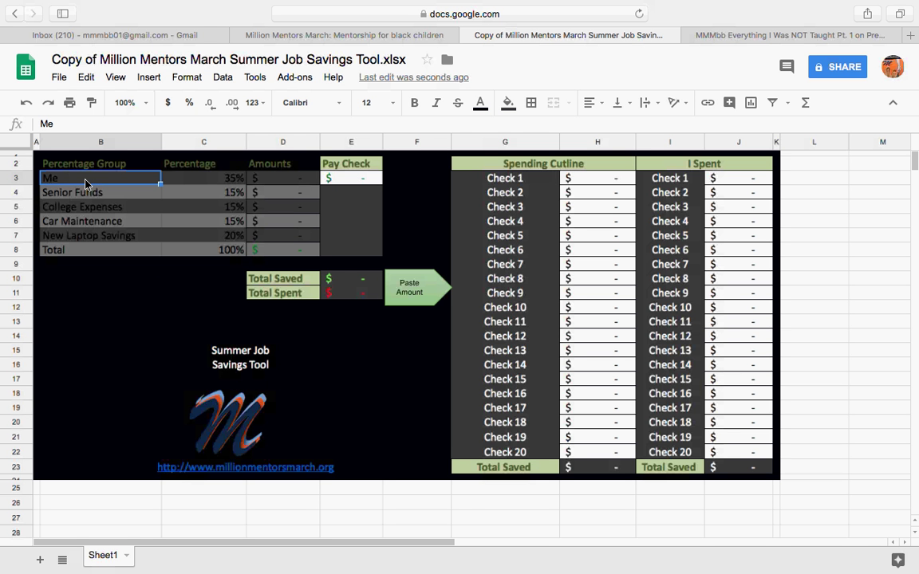
click(225, 184)
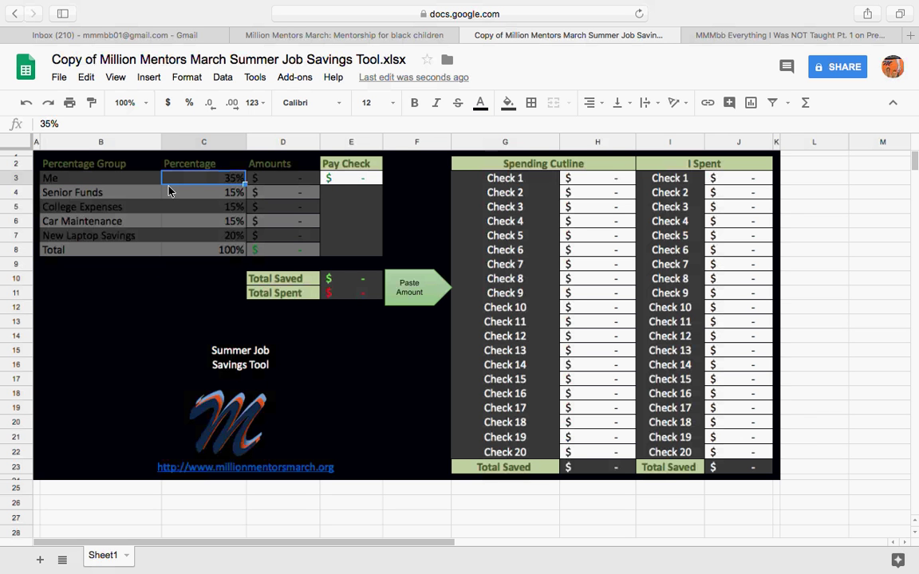
click(118, 199)
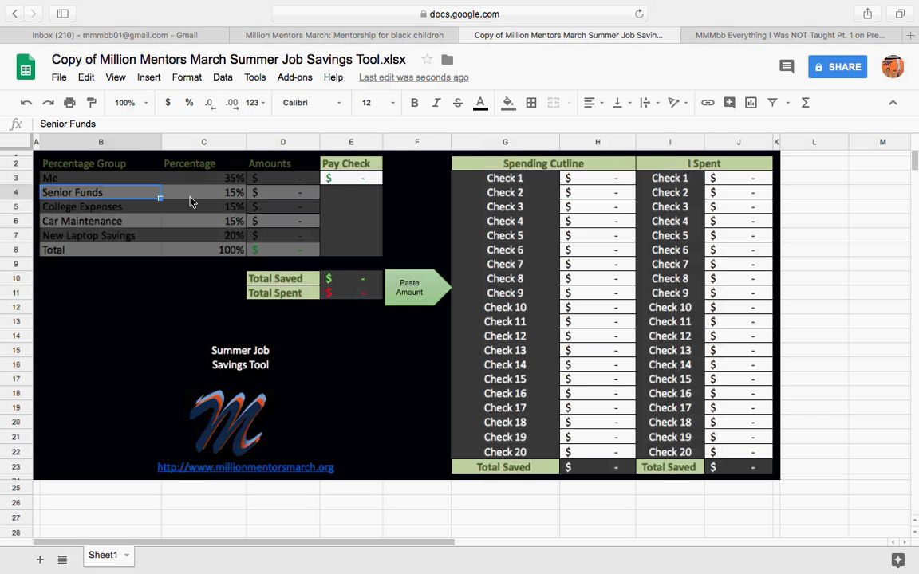
click(191, 201)
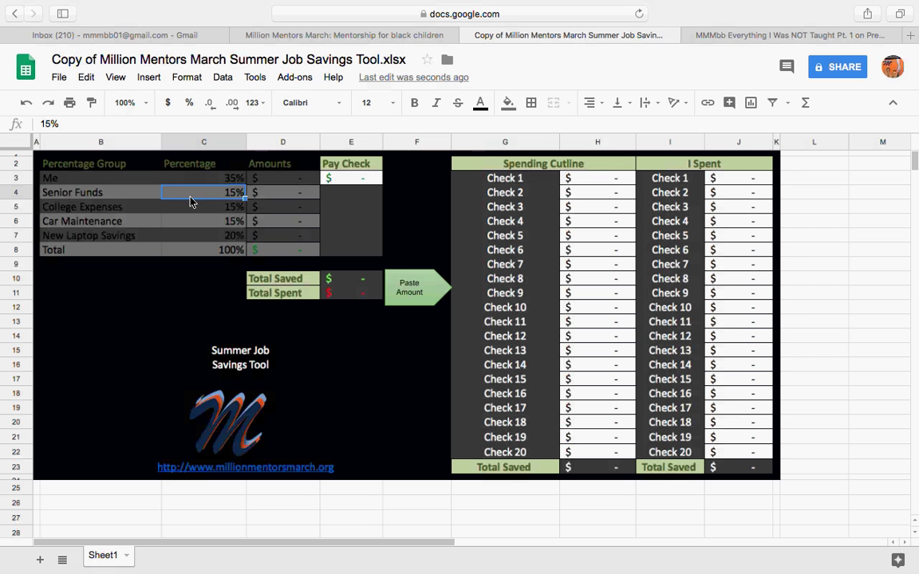
click(131, 213)
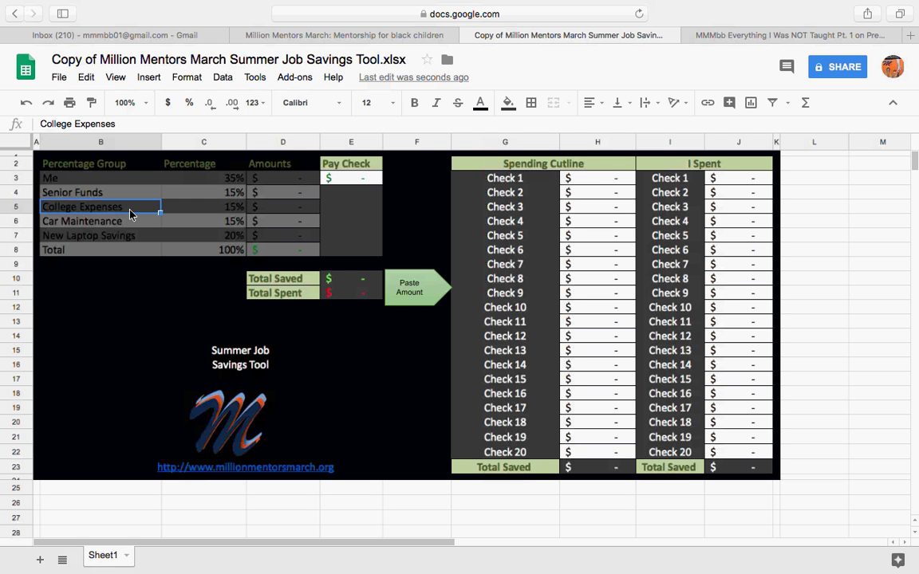
click(180, 215)
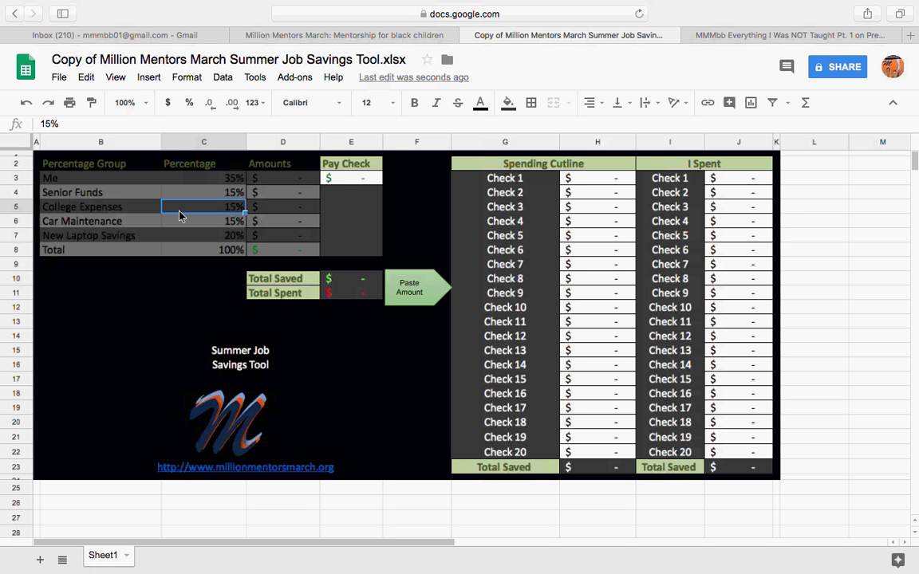
click(130, 223)
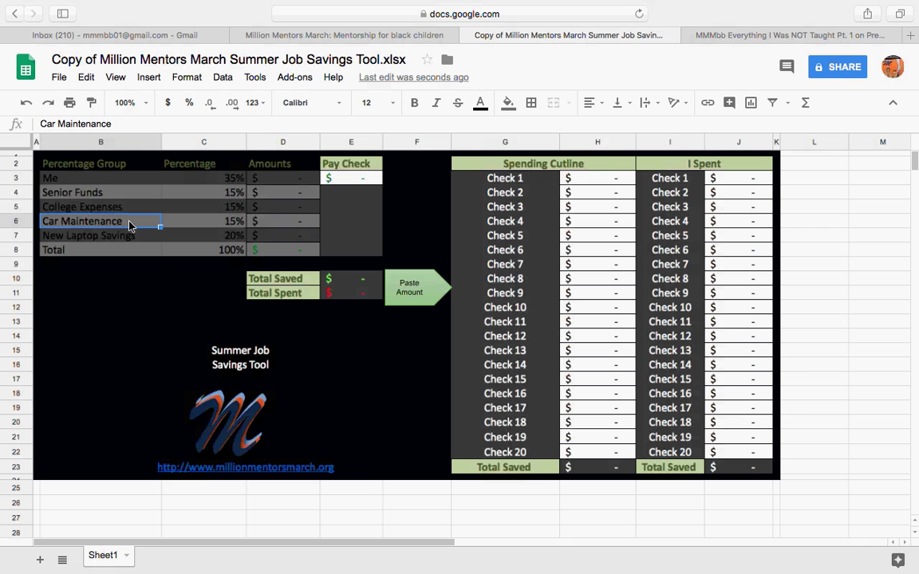
click(207, 224)
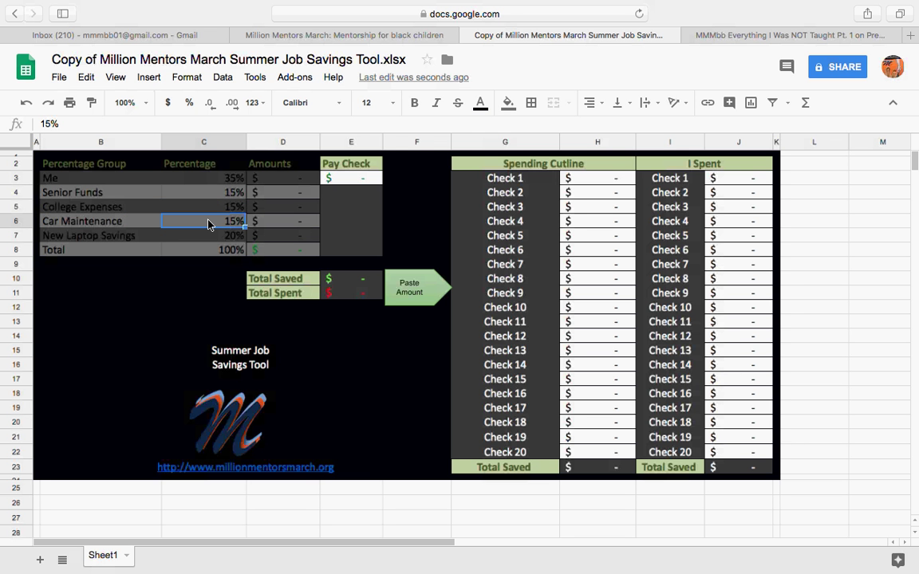
click(146, 238)
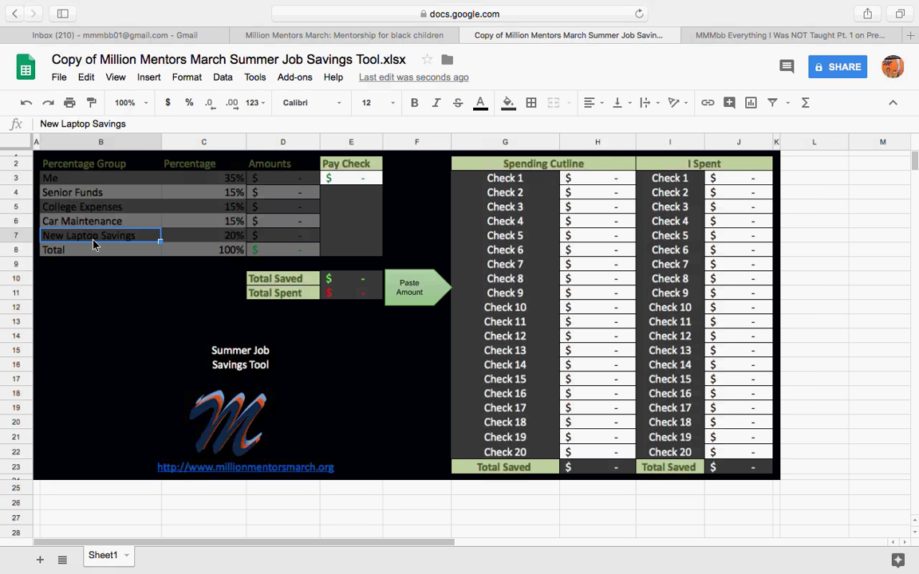
click(185, 244)
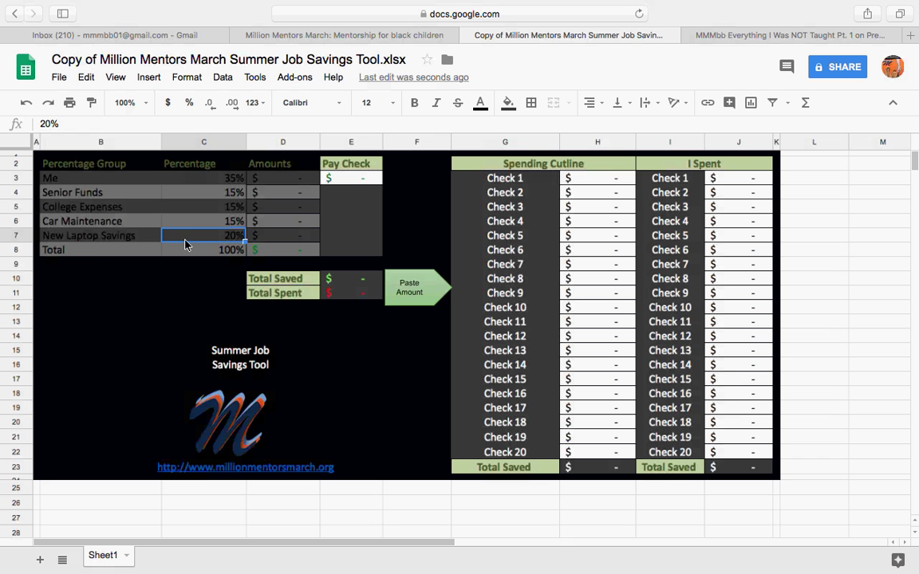
click(102, 257)
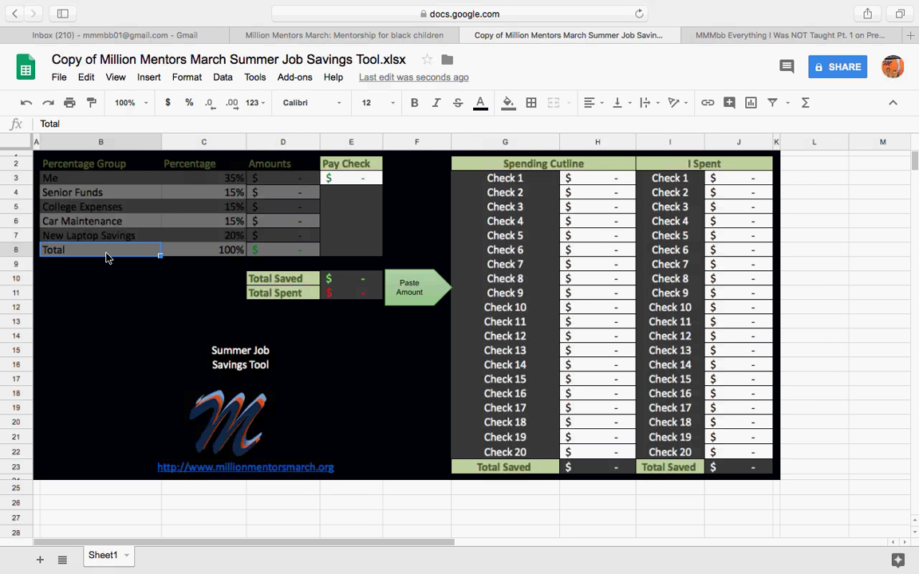
click(205, 264)
click(202, 252)
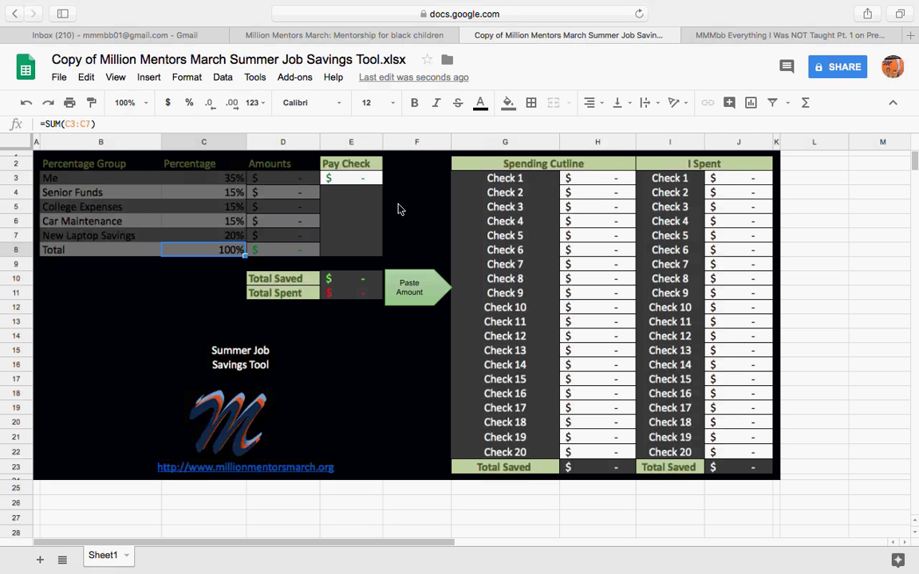
Step: Enter a pay check amount of 360 in cell E3
click(352, 181)
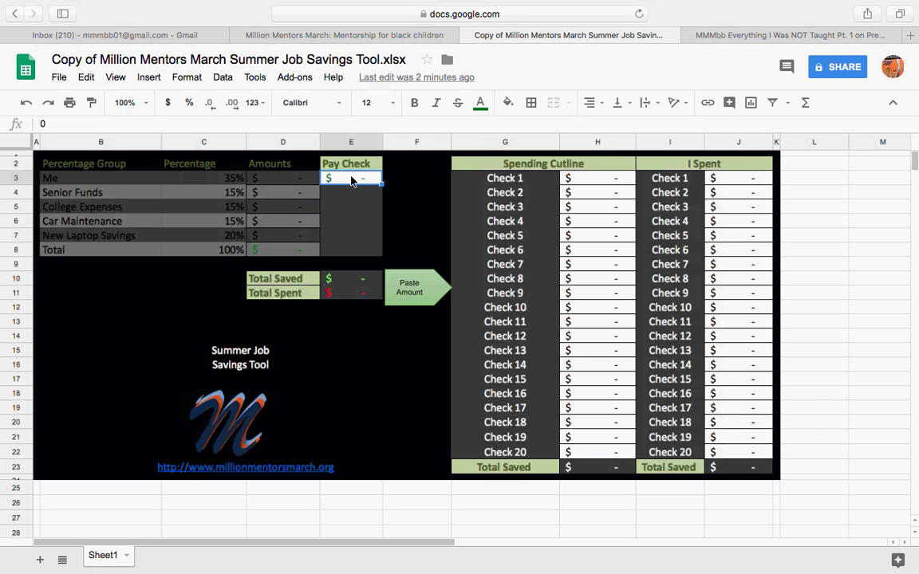
text(3)
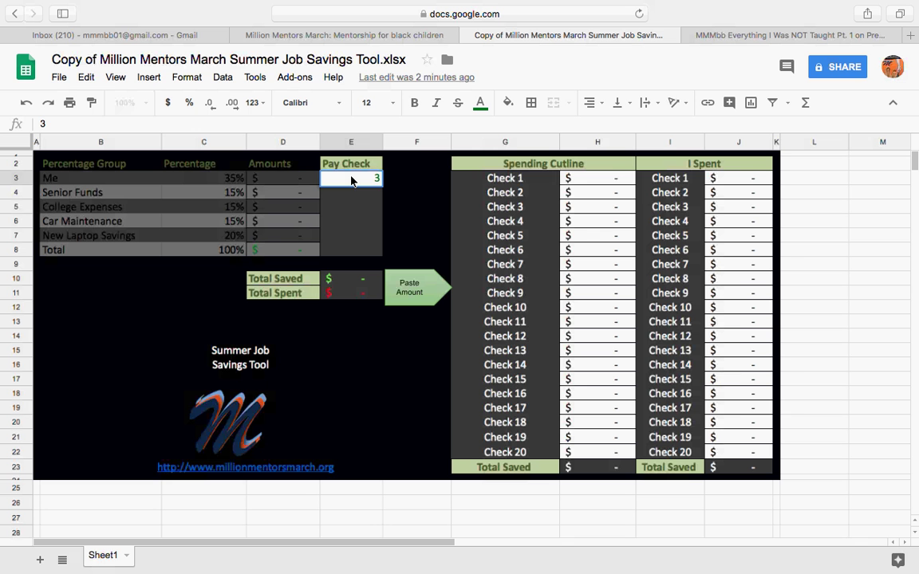
text(60)
key(Return)
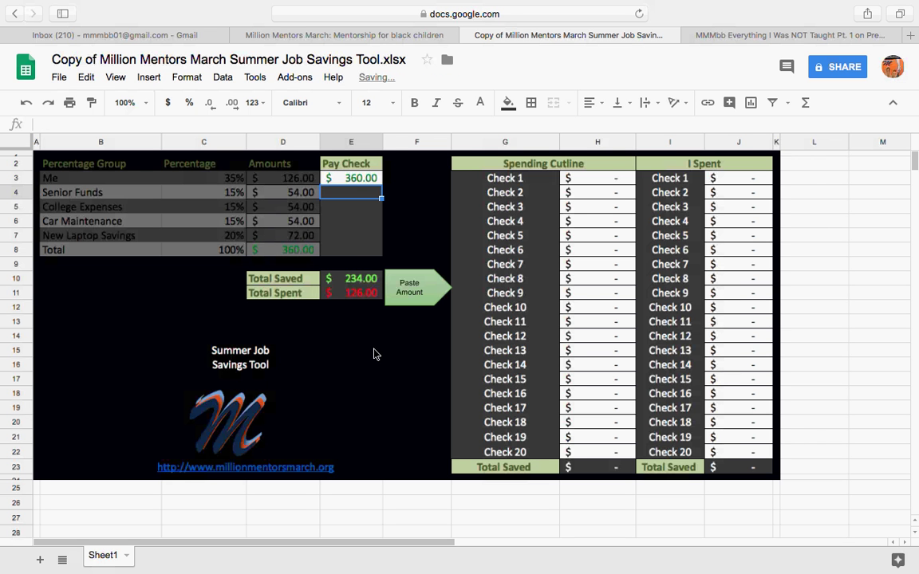
Step: Check the Me and Total Saved amounts, and record 234 for Check 1 under Spending Cutline
click(270, 180)
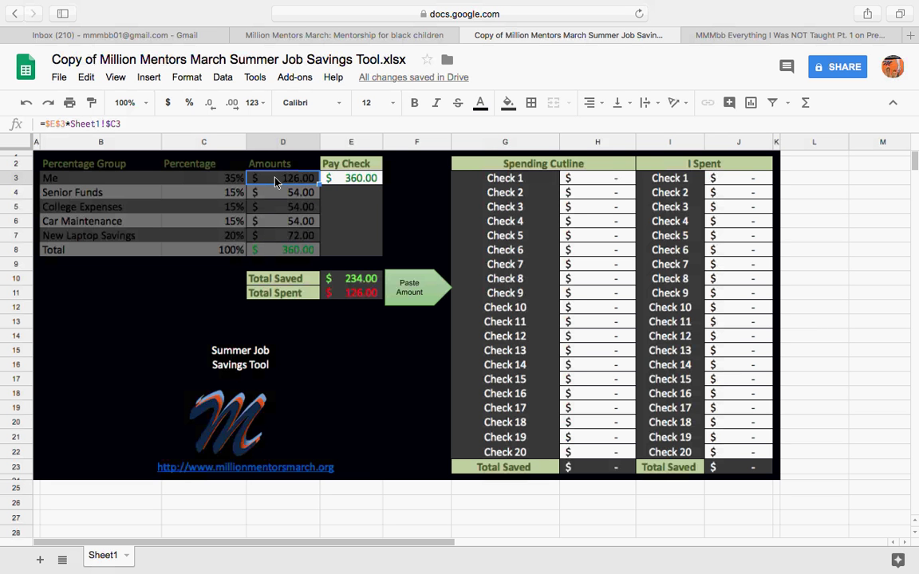
click(253, 278)
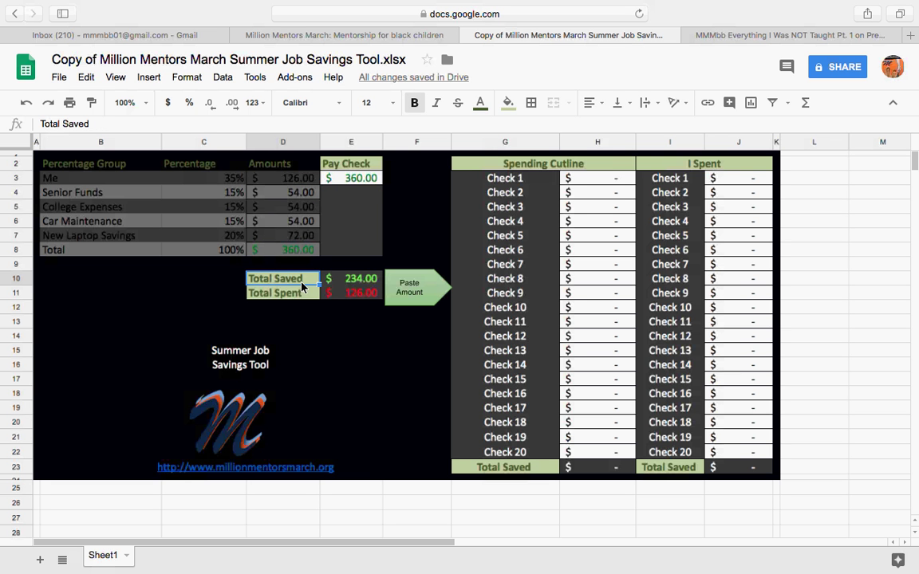
click(356, 286)
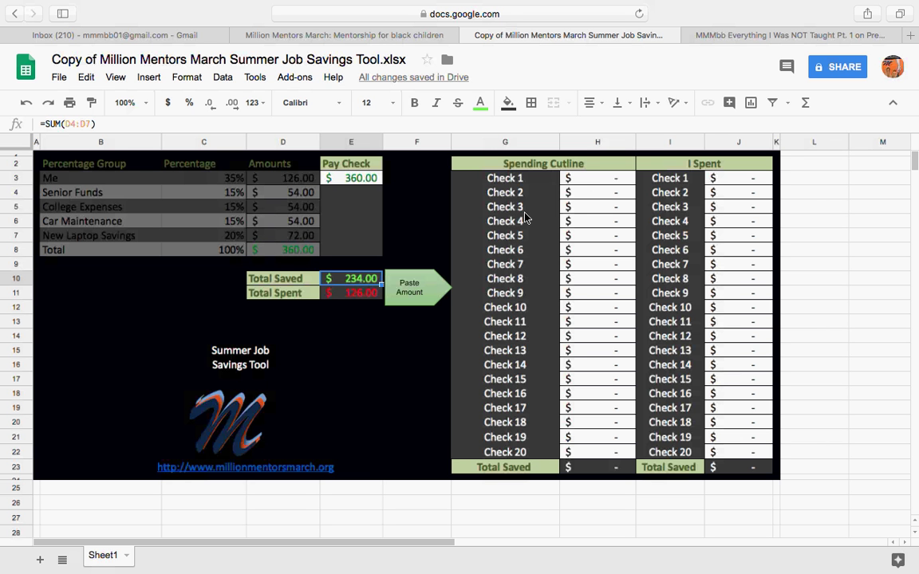
click(591, 181)
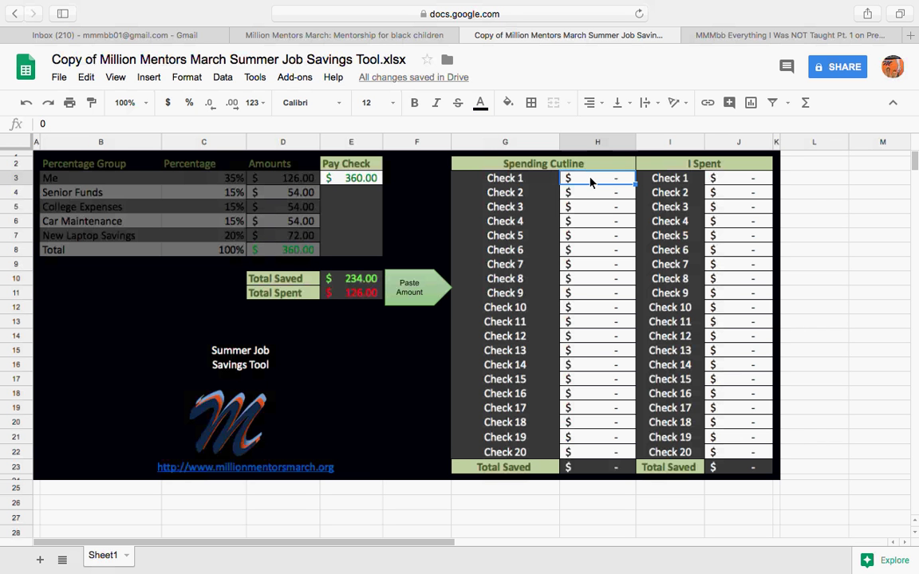
text(234)
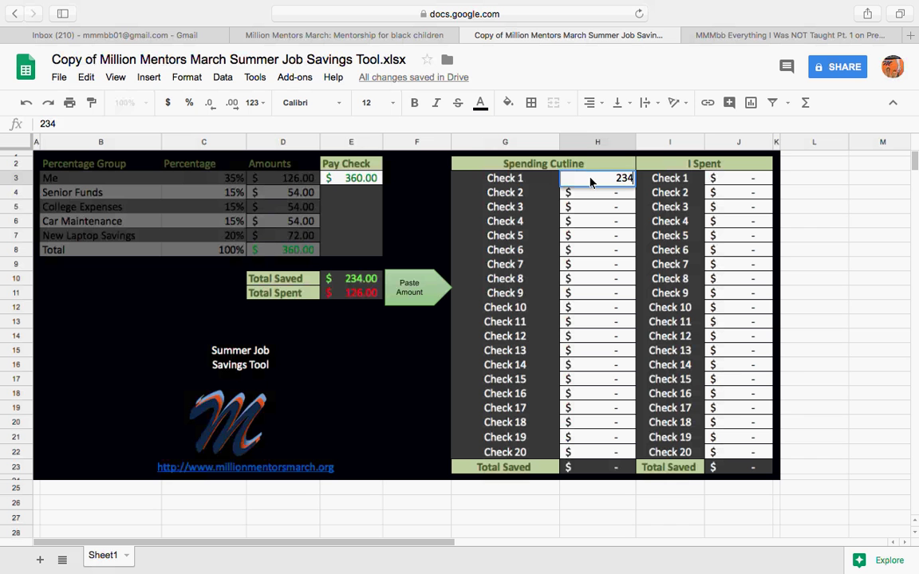
click(338, 410)
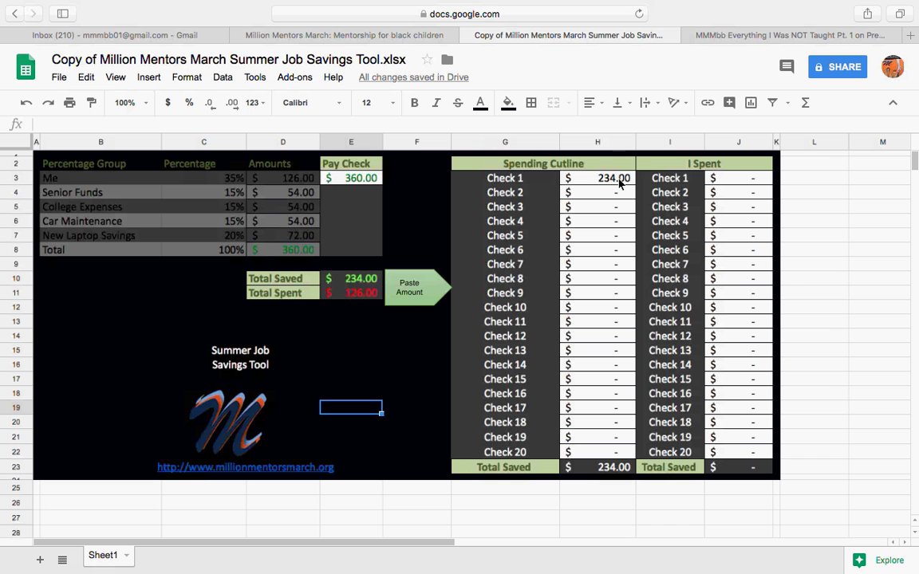
Step: Check the Total Spent and Me amounts, and record 126 for Check 1 under I Spent
click(353, 295)
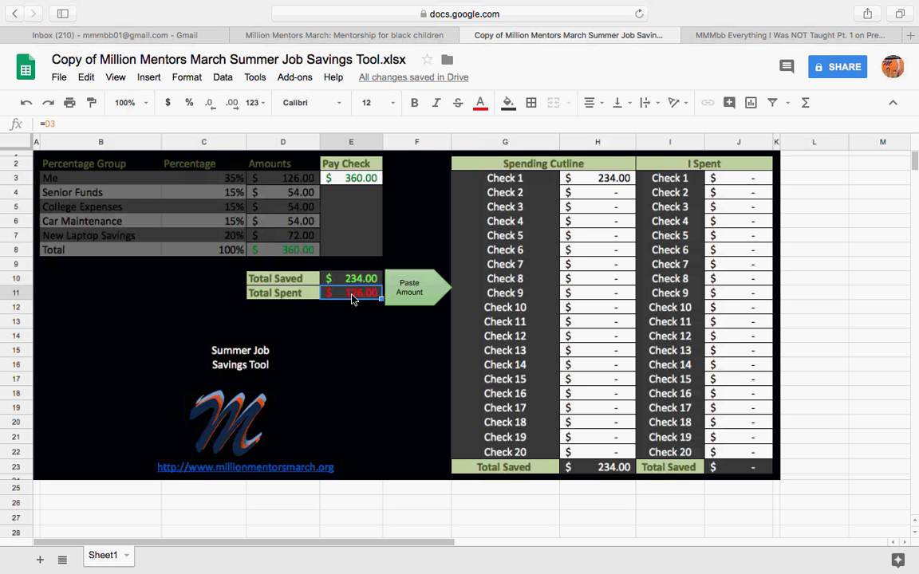
click(278, 182)
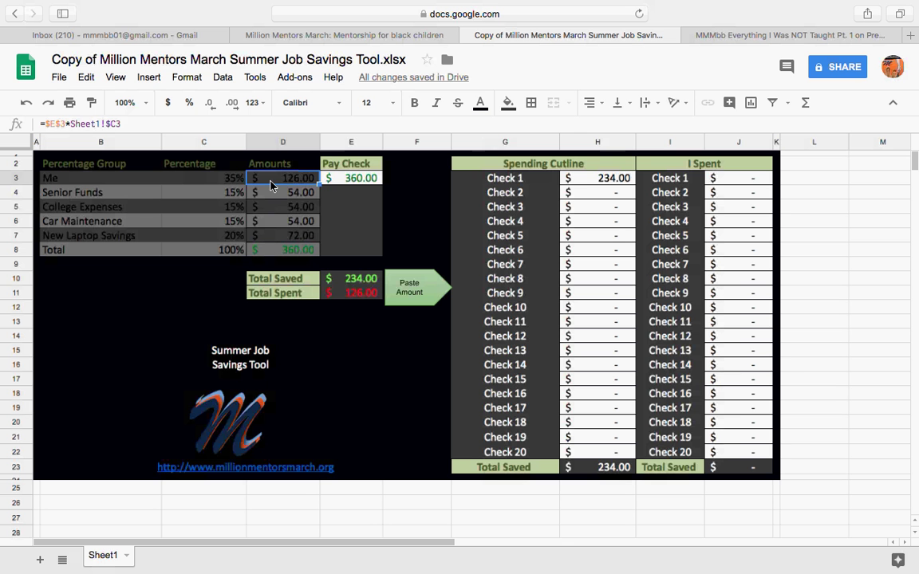
click(730, 184)
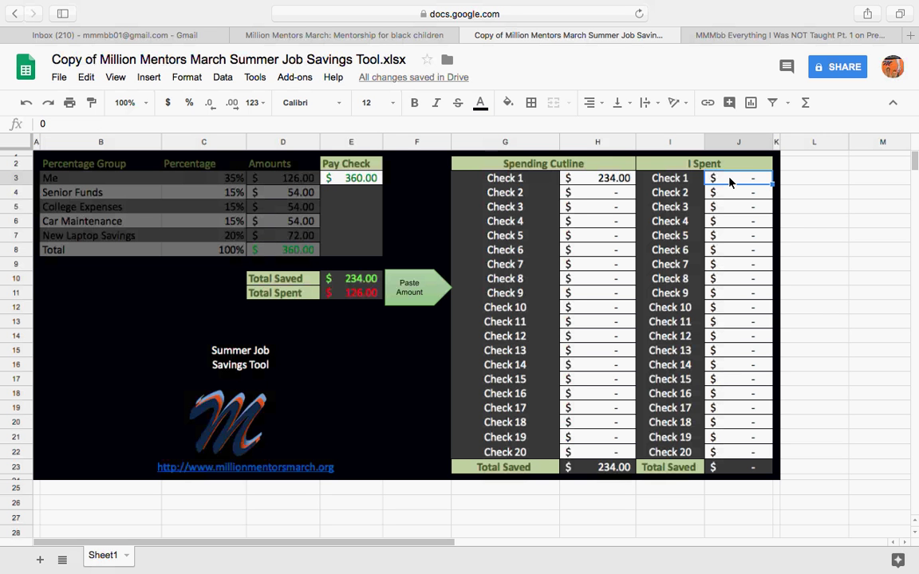
text(126)
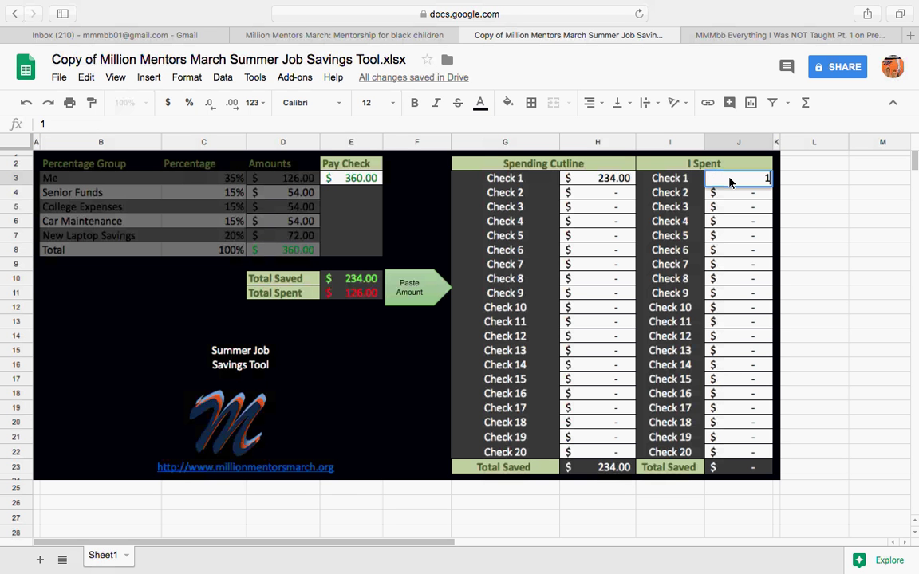
click(397, 385)
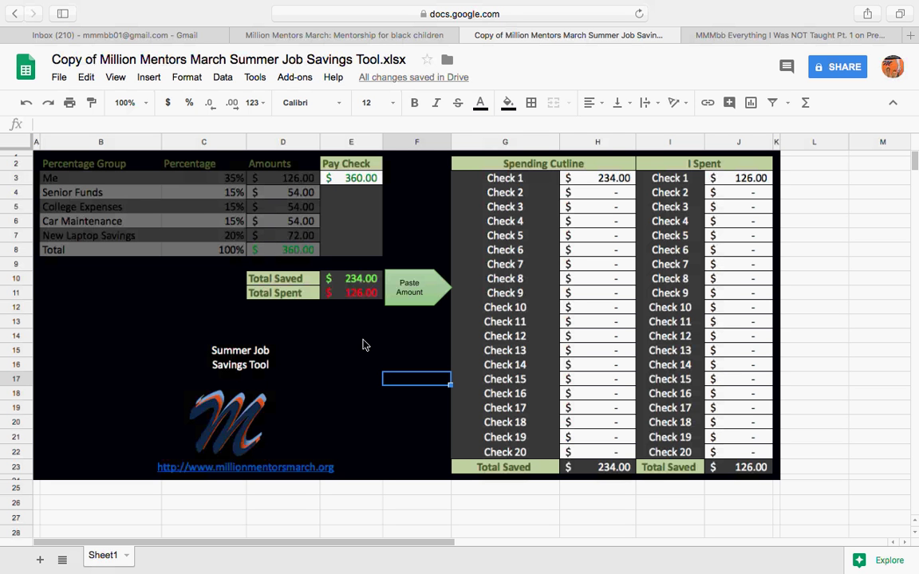
Step: Review the four savings groups from Senior Funds to New Laptop Savings
click(124, 194)
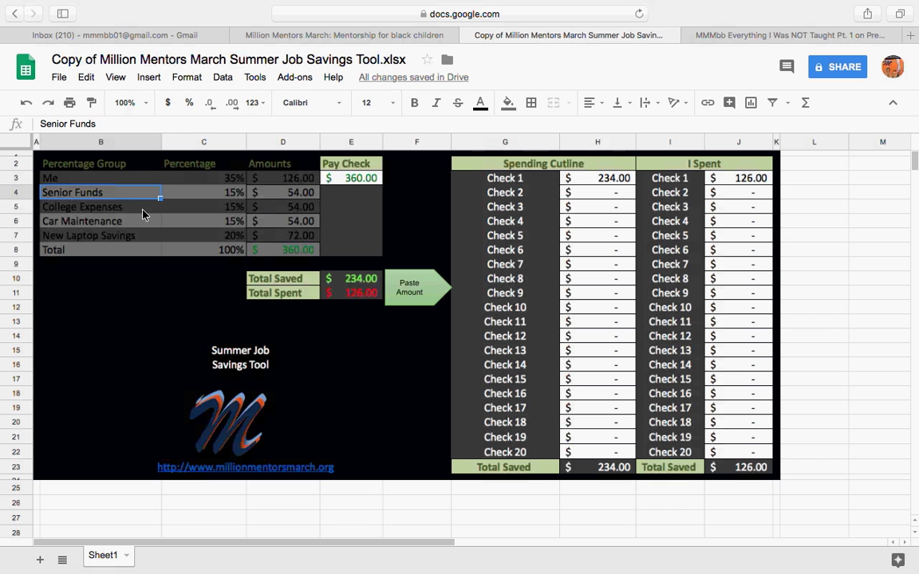
click(144, 209)
click(143, 224)
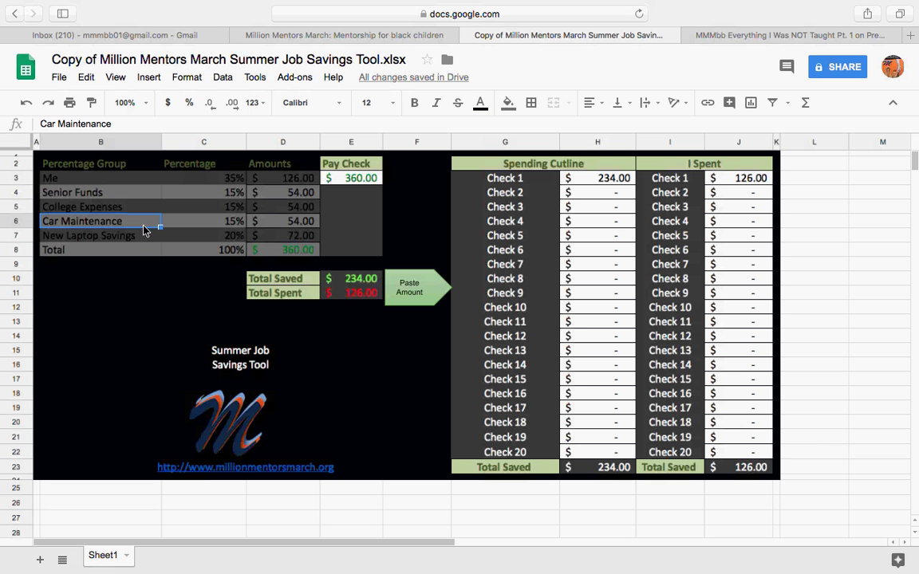
click(145, 236)
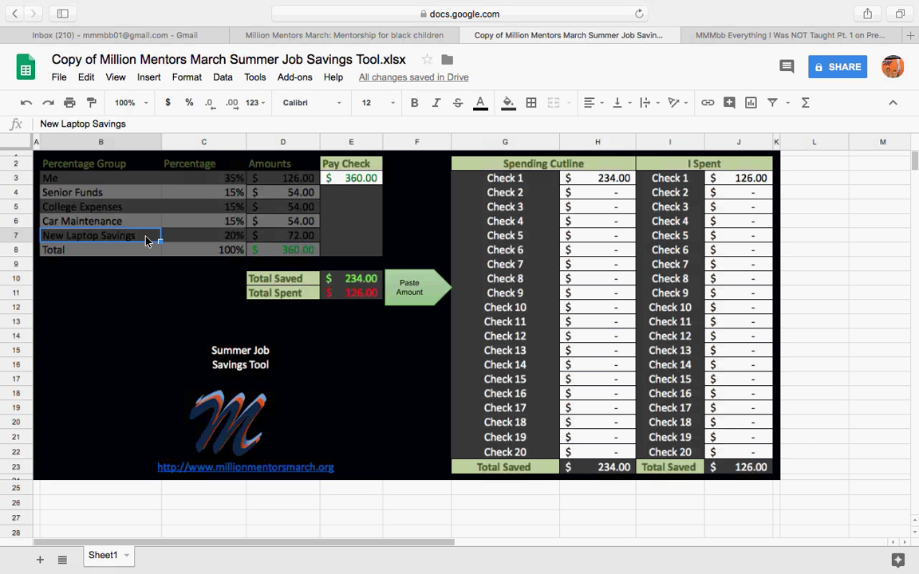
Step: Reset the pay check amount in cell E3 to 0, and enter the next pay check of 273.86 there
click(348, 179)
text(0)
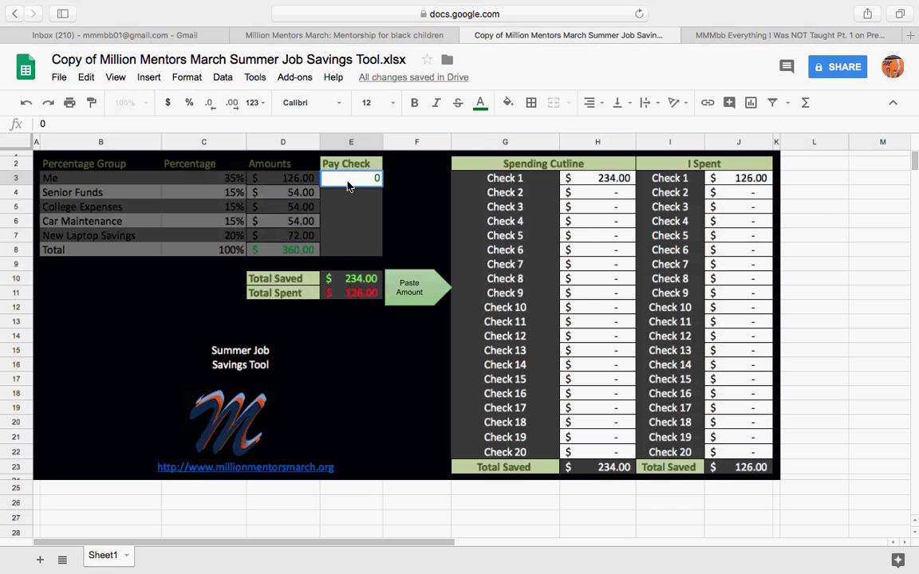
click(356, 384)
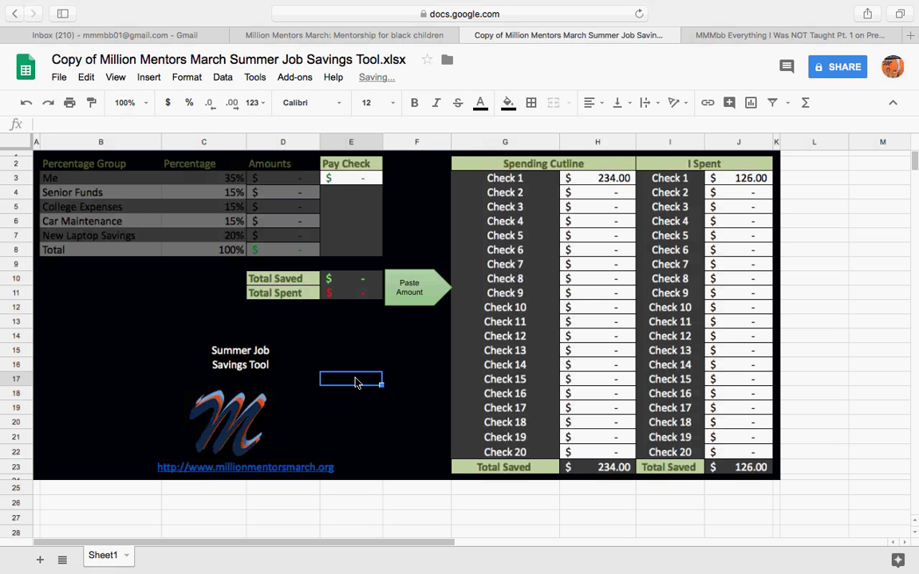
click(346, 185)
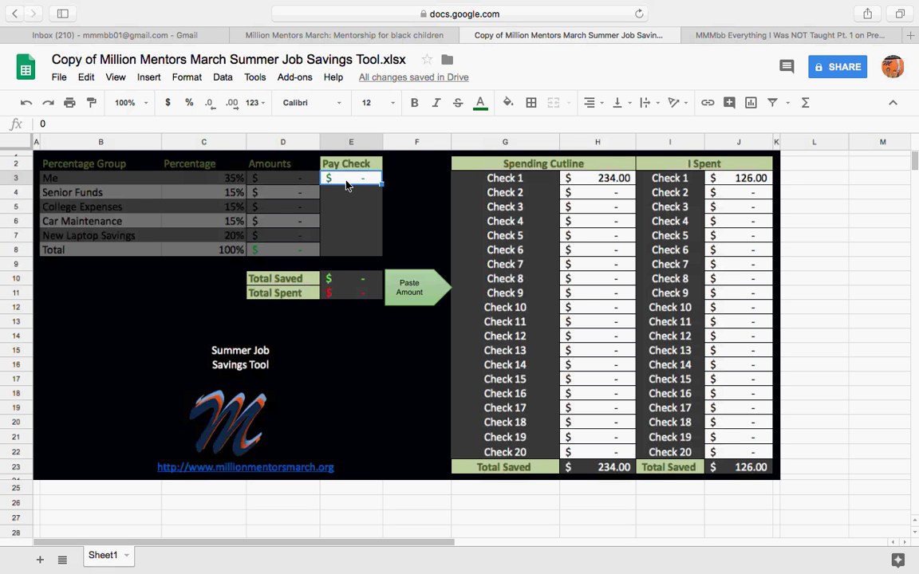
text(27)
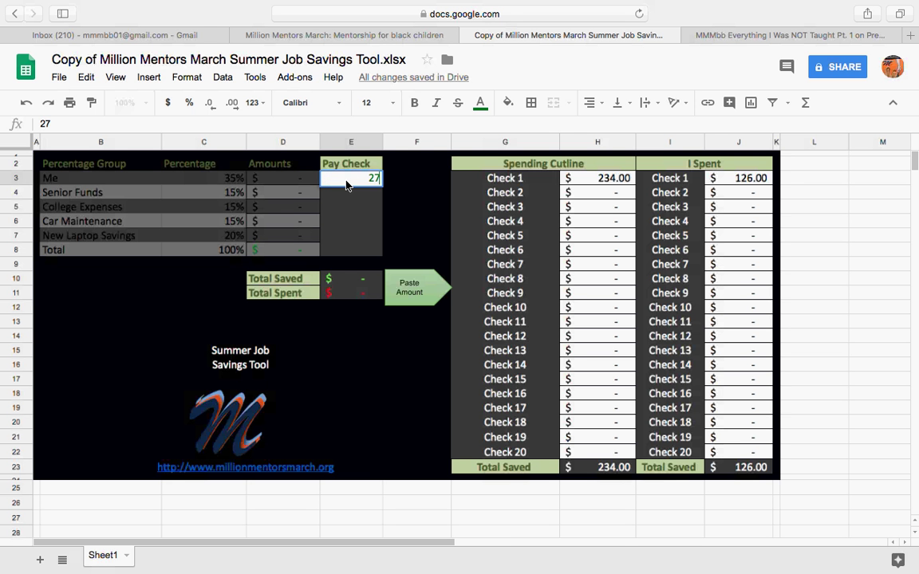
text(3.86)
click(327, 365)
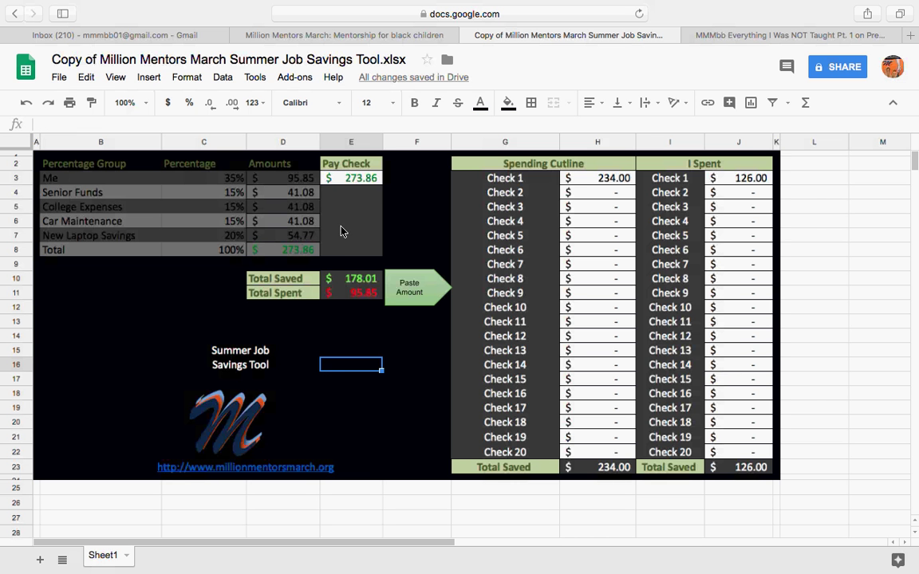
Step: Check the Total Saved amount in E10, and record 178.01 for Check 2 under Spending Cutline
click(349, 280)
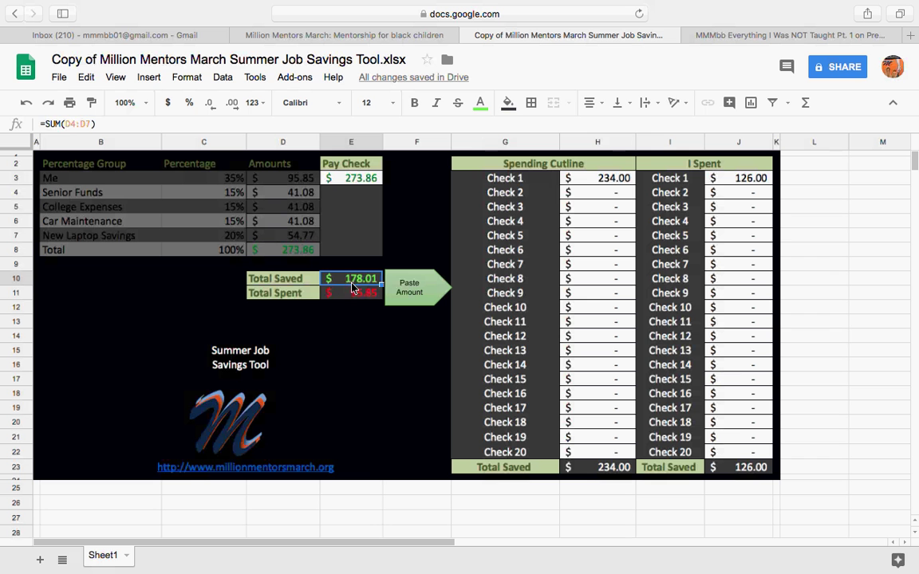
click(594, 198)
text(17)
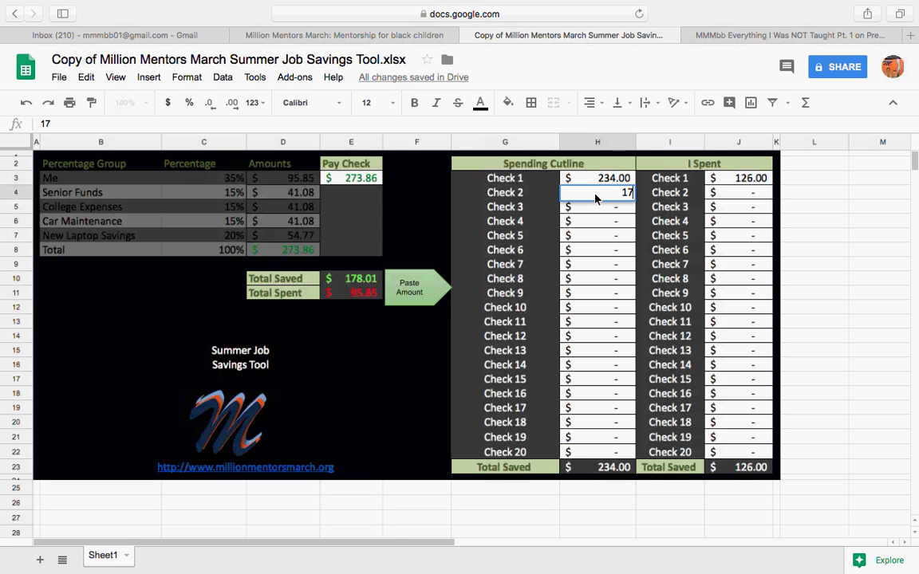
text(8.01)
click(352, 393)
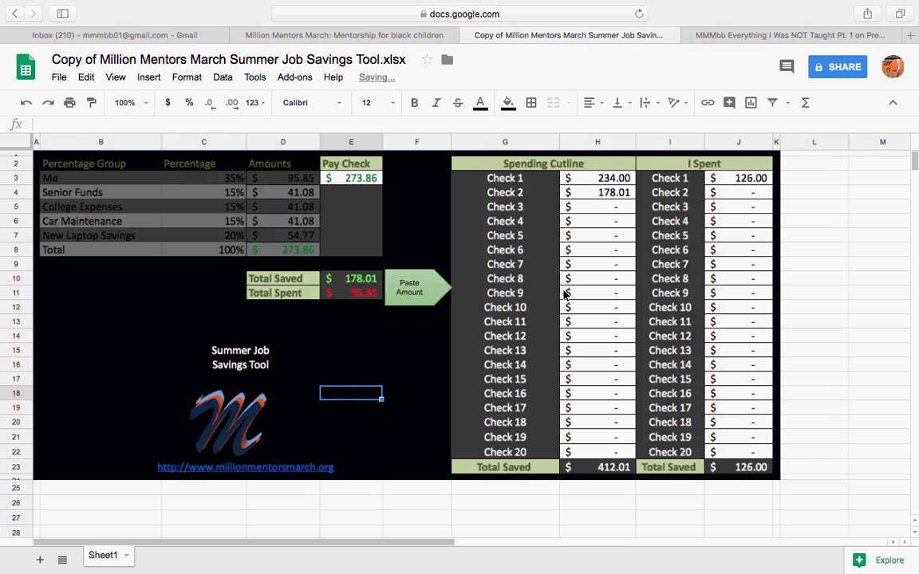
Step: Record 95.85 for Check 2 in the I Spent column
click(734, 197)
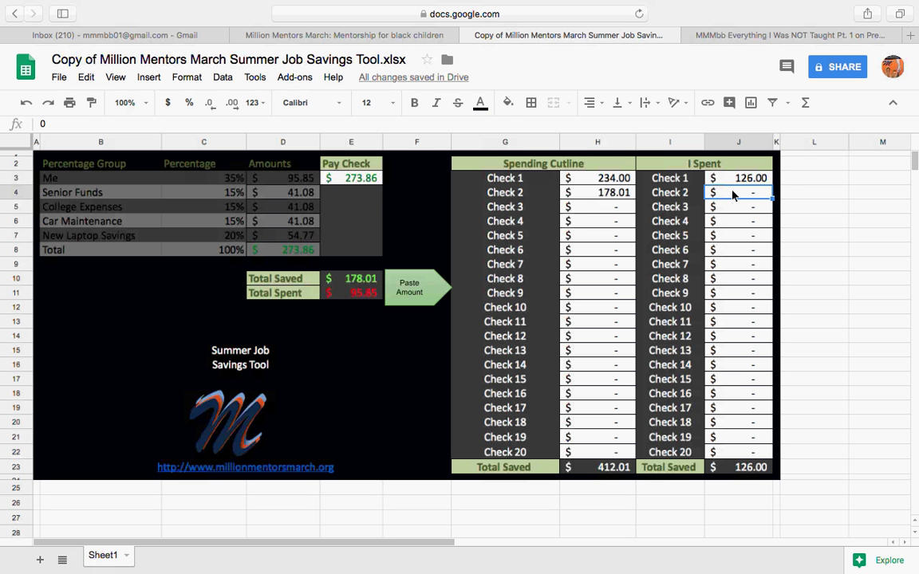
text(95)
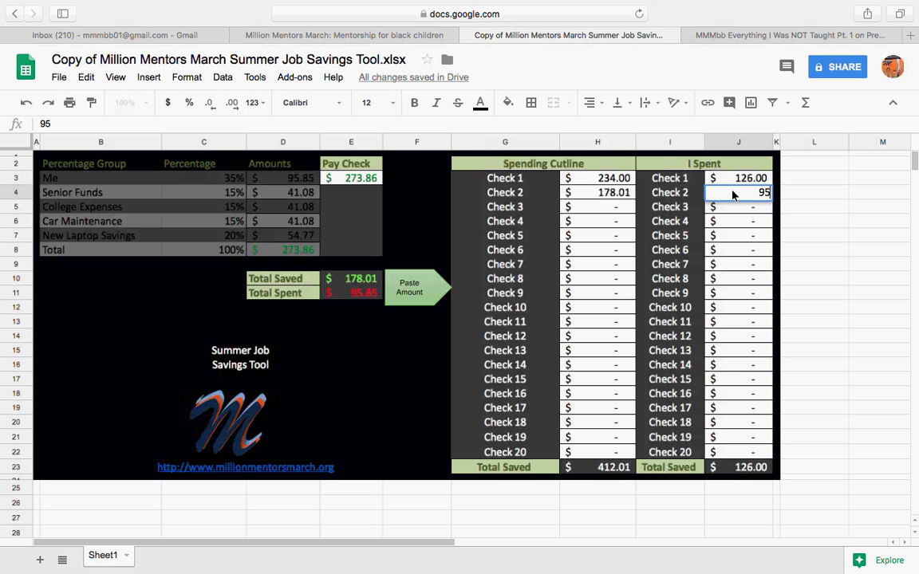
text(.85)
click(387, 381)
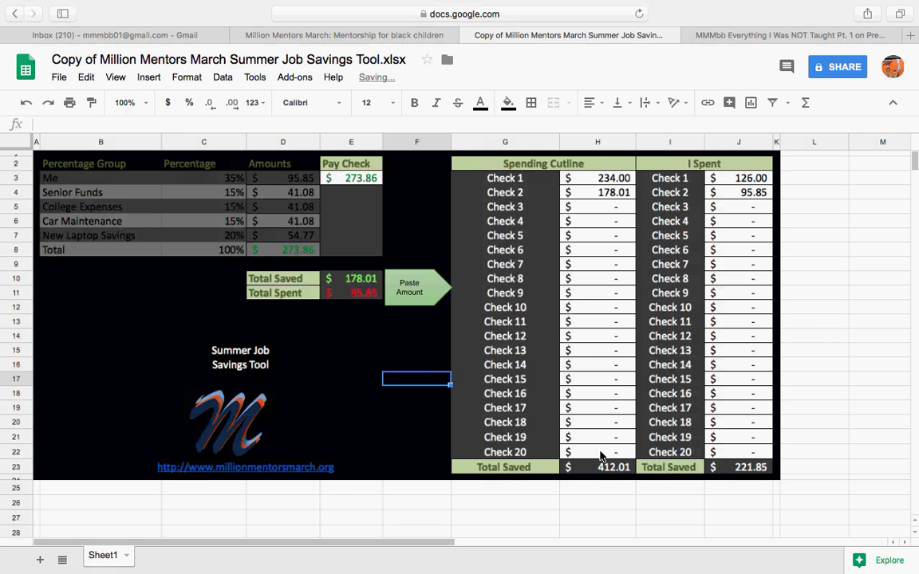
Step: Review the remaining check rows and the column totals in row 23 for Spending Cutline and I Spent
click(529, 210)
key(Down)
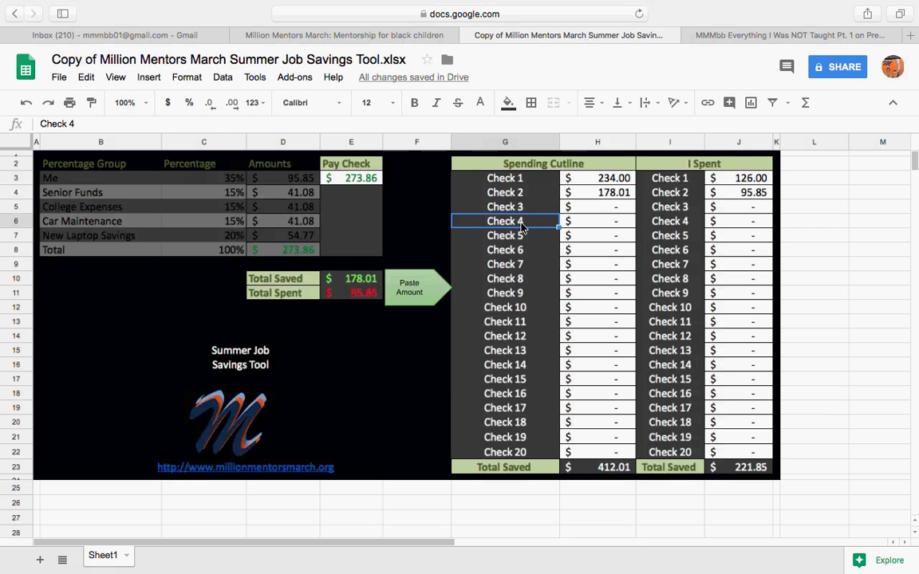
key(Down)
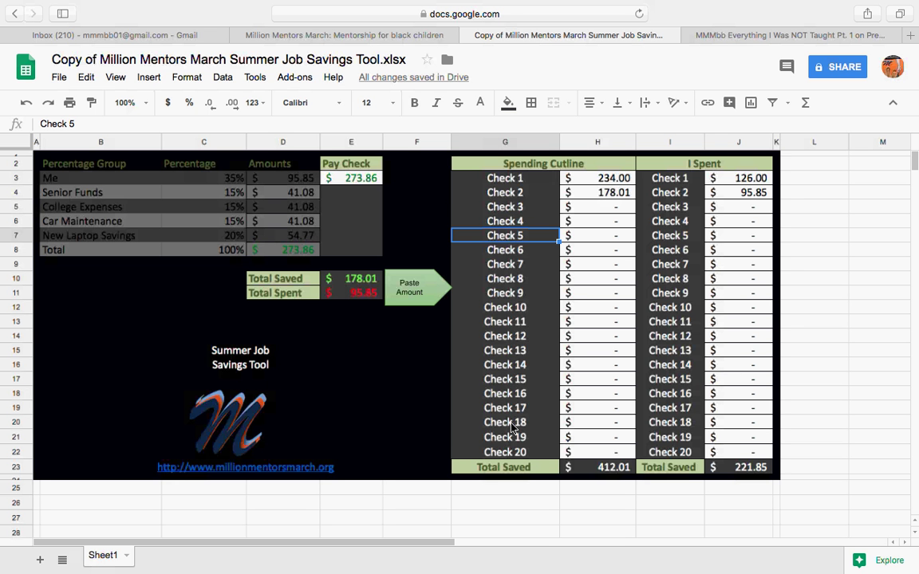
click(590, 472)
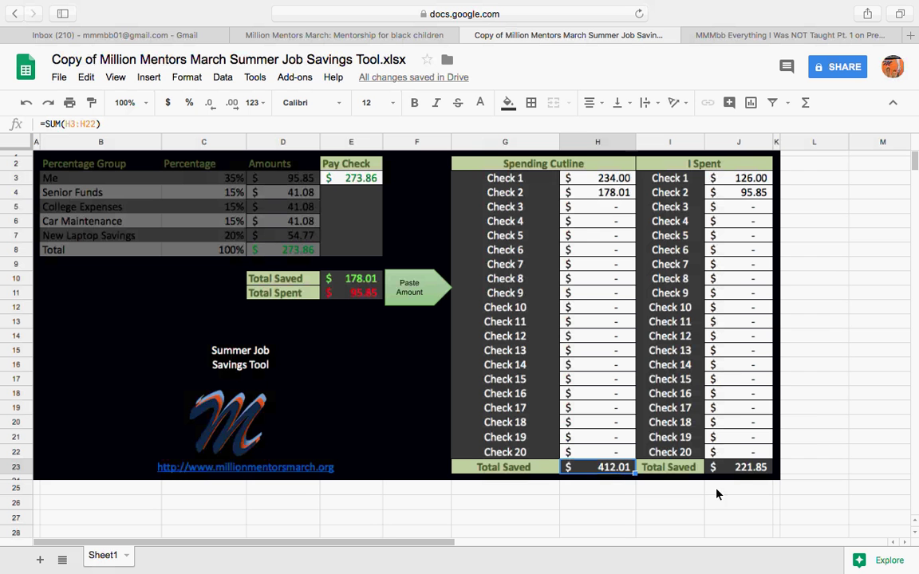
click(731, 470)
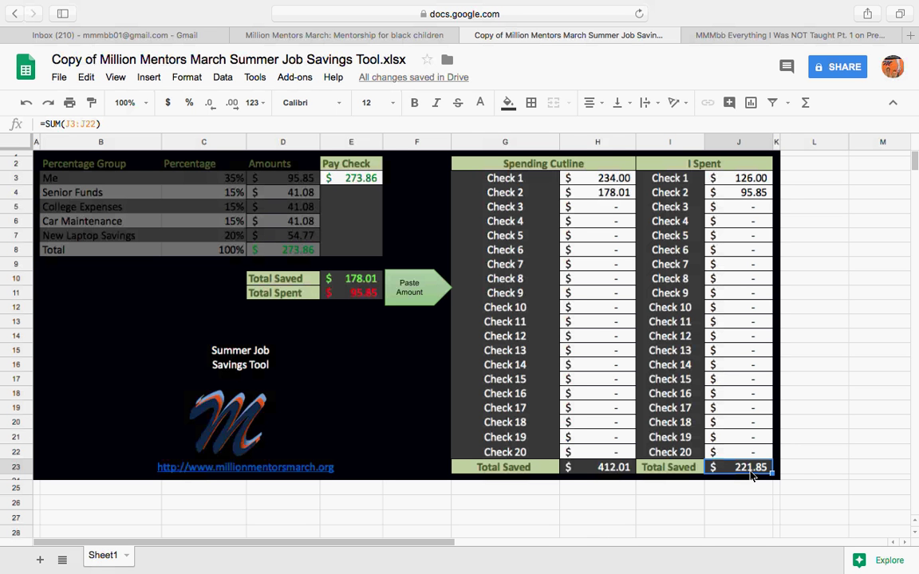
Step: Switch to the Prezi presentation MMMbb Everything I Was NOT Taught Pt. 1 and start presenting it full screen
click(415, 37)
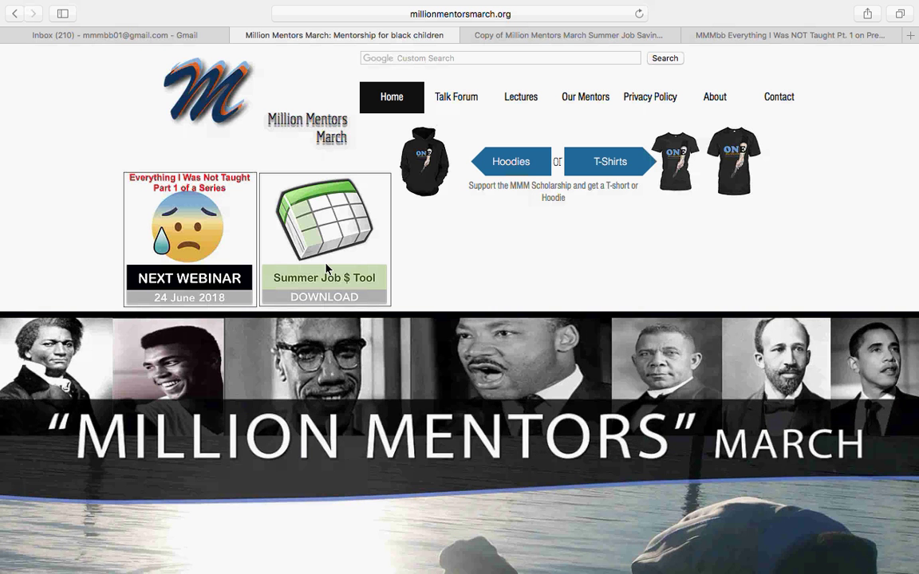
click(758, 35)
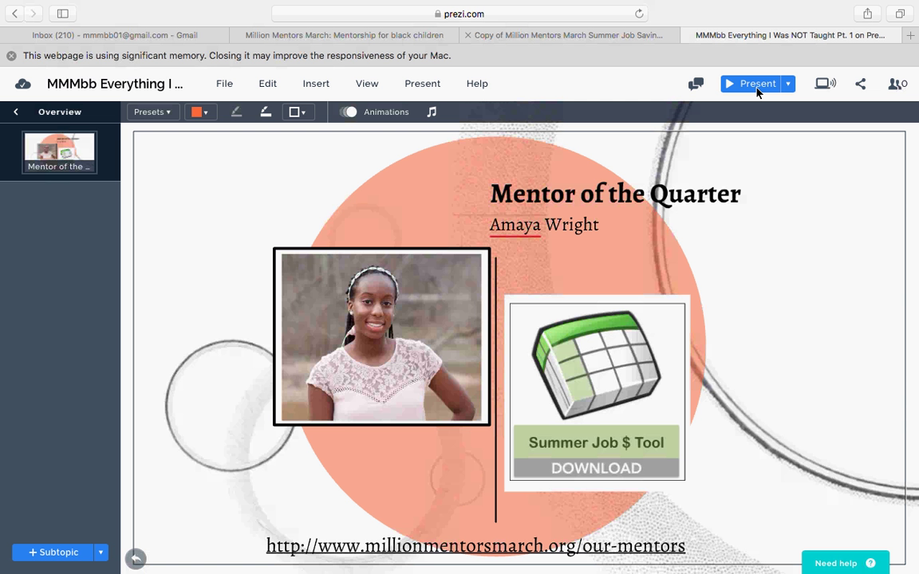
click(757, 88)
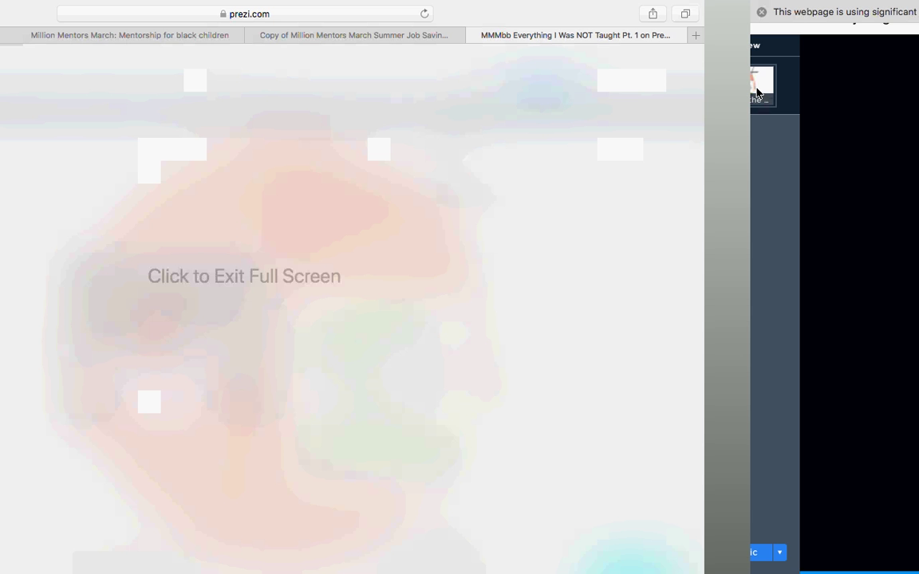